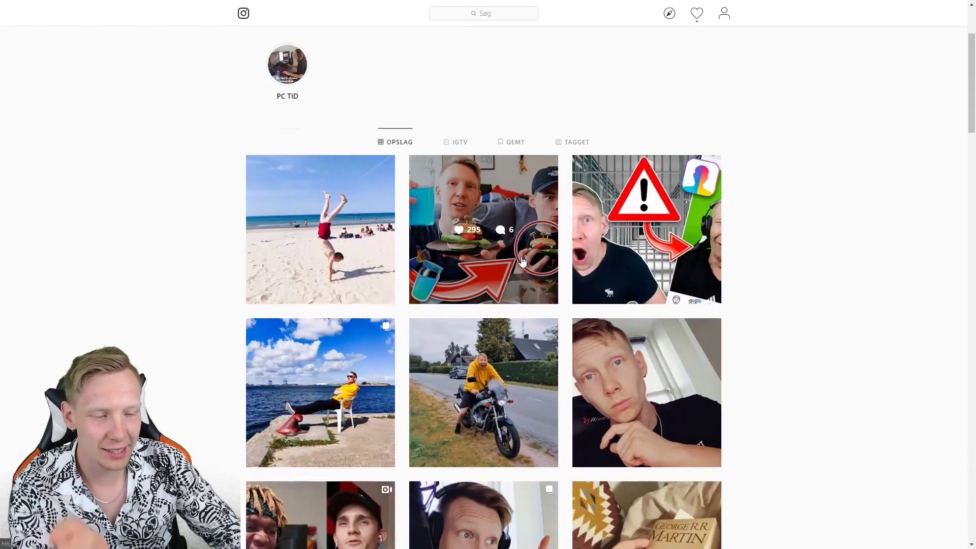
Browse the Instagram profile grid and open the yellow-hoodie motorcycle rider post.
scroll(521, 258, down, 4)
scroll(521, 256, down, 3)
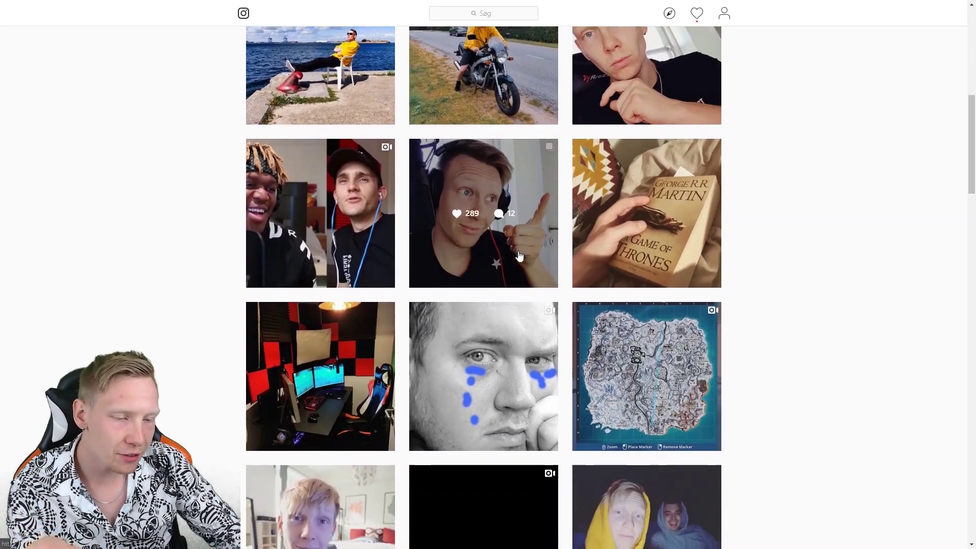
scroll(520, 256, down, 2)
scroll(519, 255, down, 1)
scroll(518, 255, down, 2)
scroll(519, 254, down, 3)
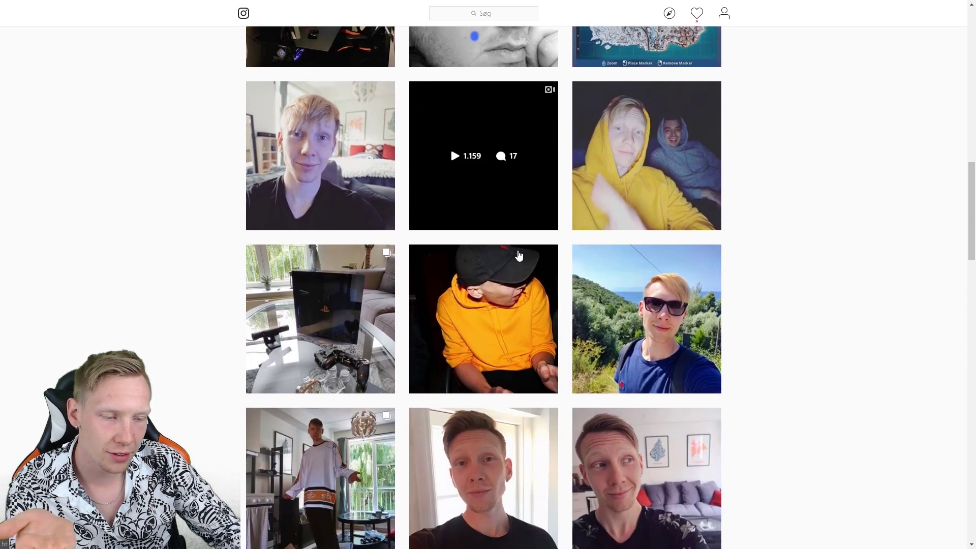
scroll(517, 255, down, 1)
scroll(517, 254, down, 1)
scroll(516, 254, down, 2)
scroll(517, 254, down, 2)
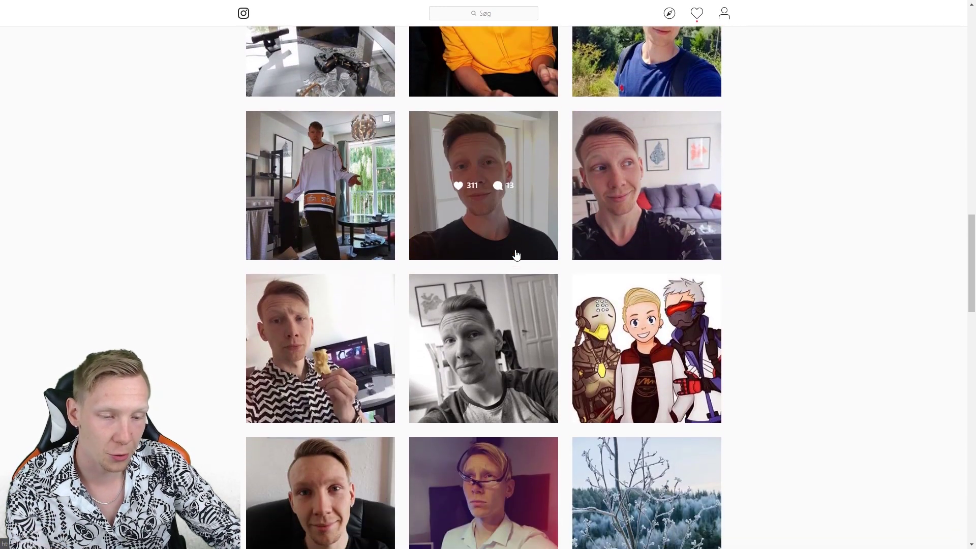
scroll(518, 252, up, 3)
scroll(523, 251, up, 3)
scroll(526, 252, up, 5)
scroll(524, 253, up, 4)
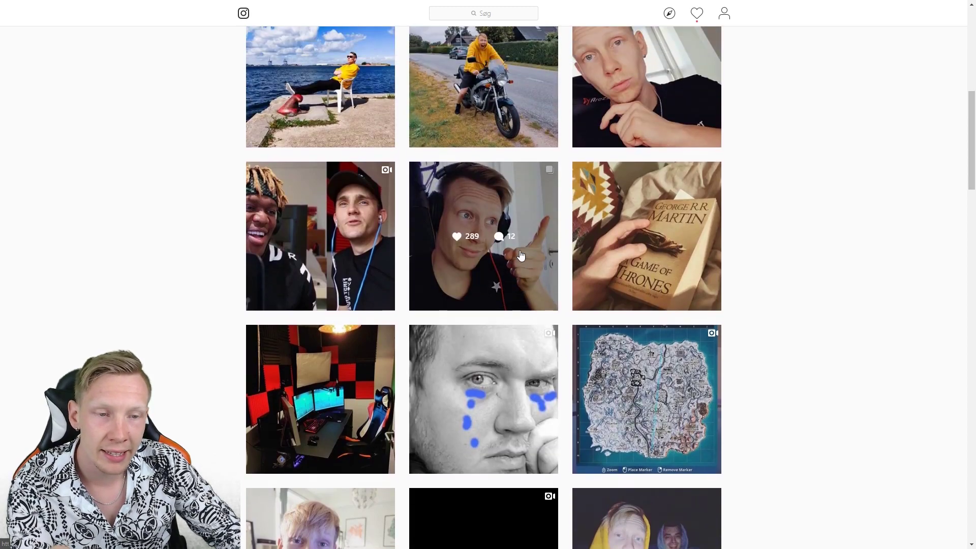
scroll(524, 254, up, 2)
scroll(523, 257, up, 3)
scroll(523, 258, up, 2)
scroll(528, 261, down, 3)
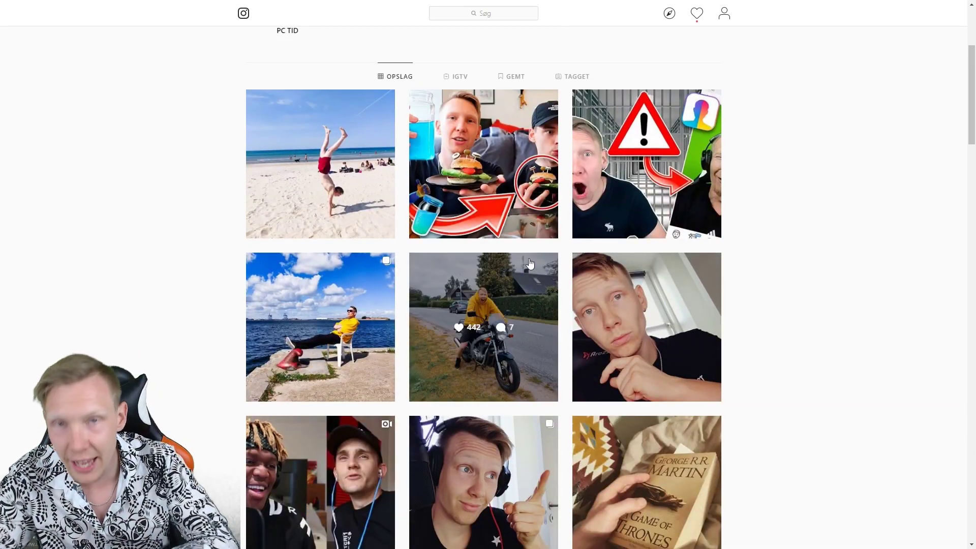
click(446, 349)
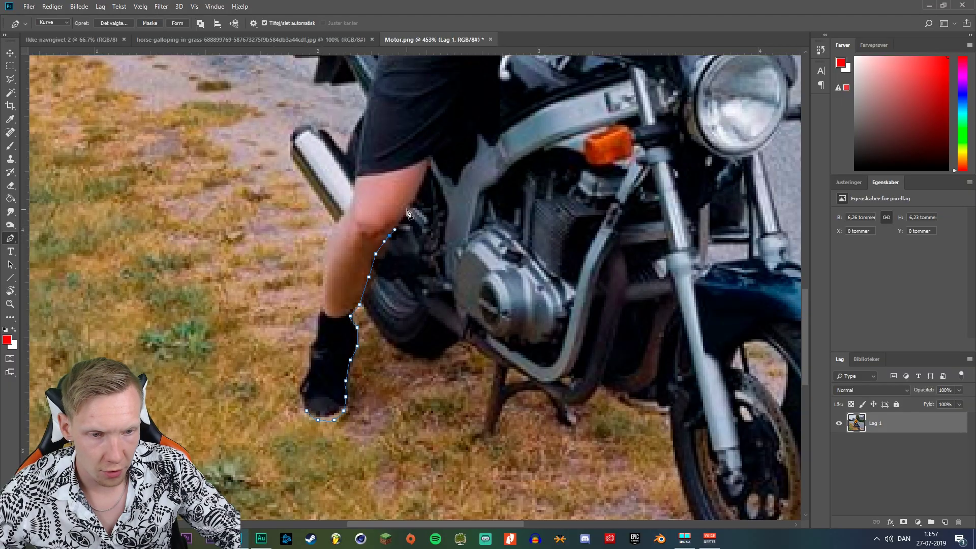
Finish tracing the leg and drag the cut-out rider from Motor.png onto the horse document.
drag(429, 161, 431, 311)
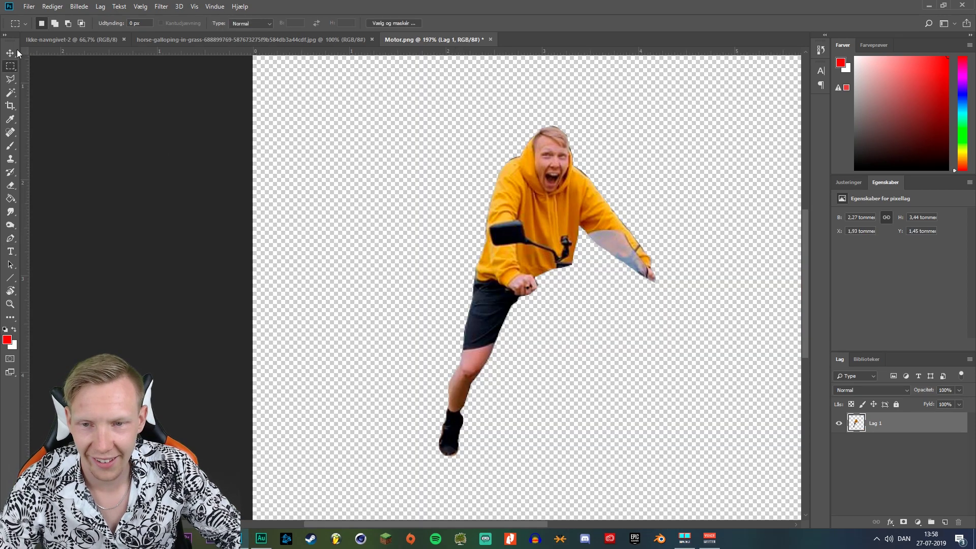
click(12, 52)
mouse_move(510, 253)
mouse_down()
mouse_move(521, 297)
mouse_move(674, 290)
mouse_move(423, 289)
mouse_move(212, 307)
mouse_move(293, 325)
mouse_up()
scroll(423, 289, down, 3)
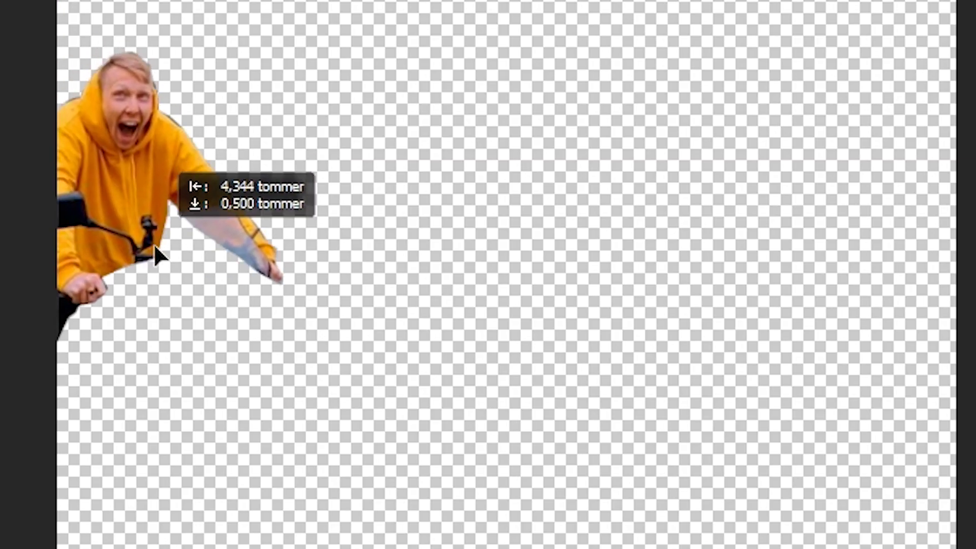
mouse_move(154, 243)
mouse_down()
mouse_move(355, 203)
mouse_move(649, 245)
mouse_up()
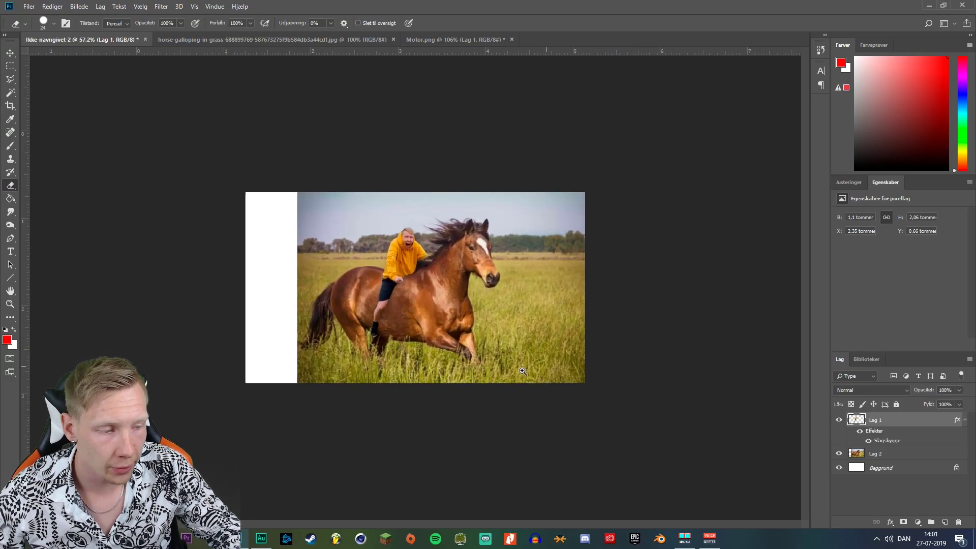
Zoom into the horse composite and shift the tank further left beside the horse.
ctrl+click(546, 380)
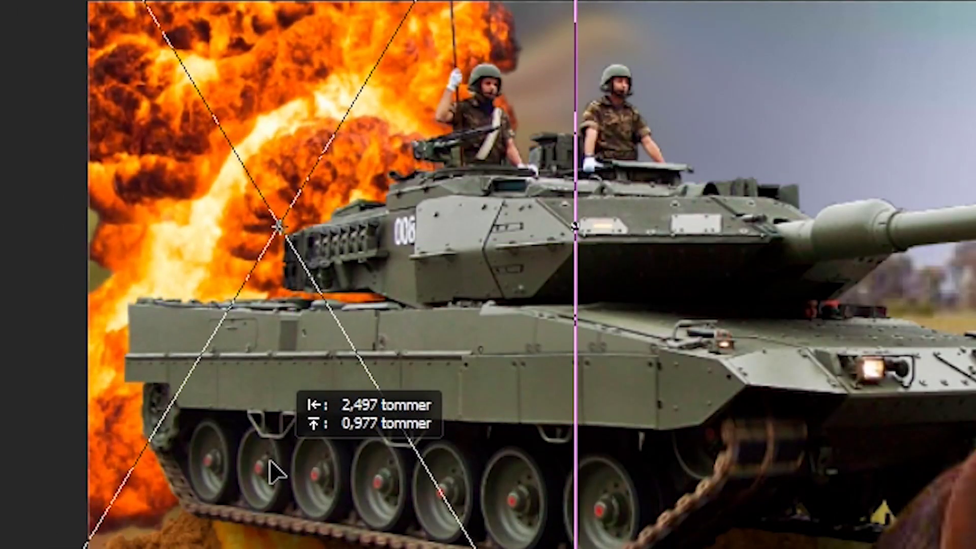
drag(373, 329, 261, 490)
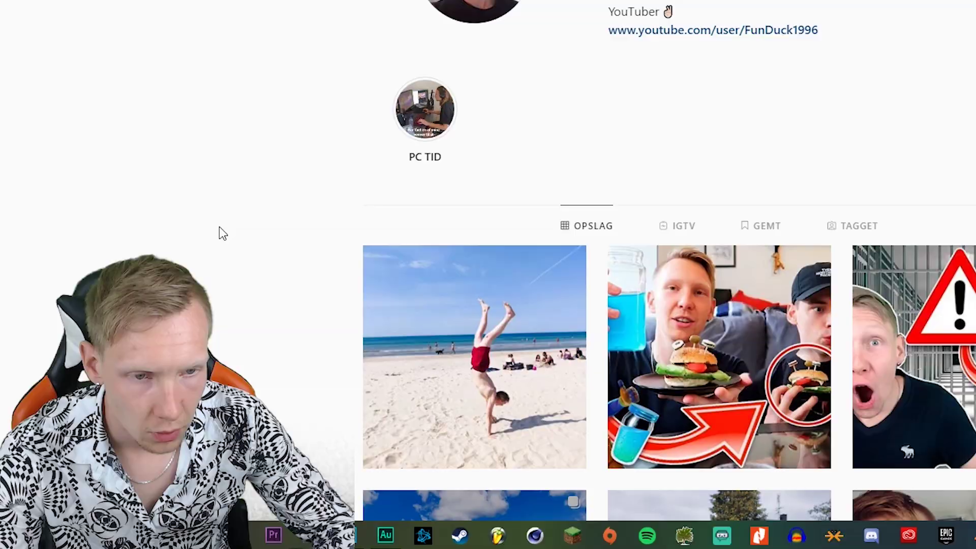
scroll(219, 227, down, 5)
scroll(356, 211, down, 2)
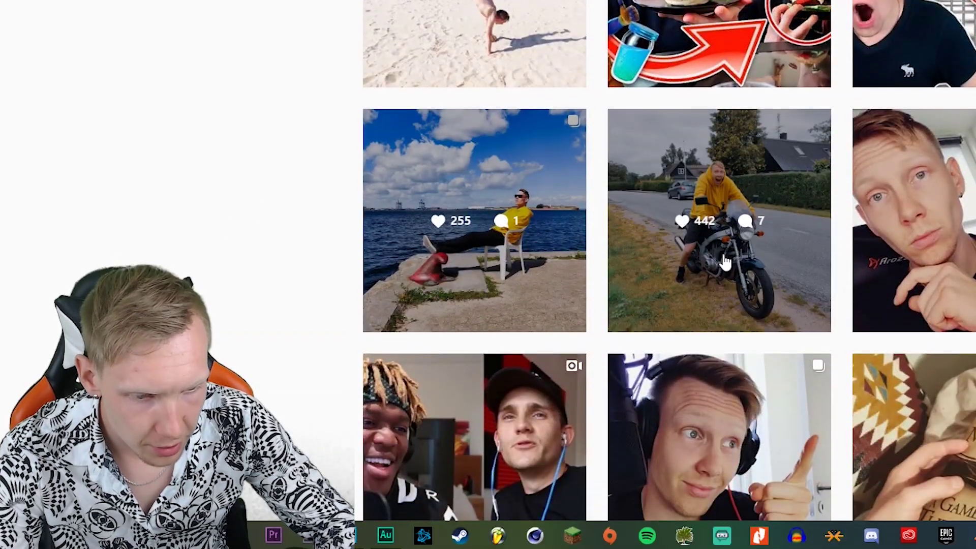
mouse_move(827, 72)
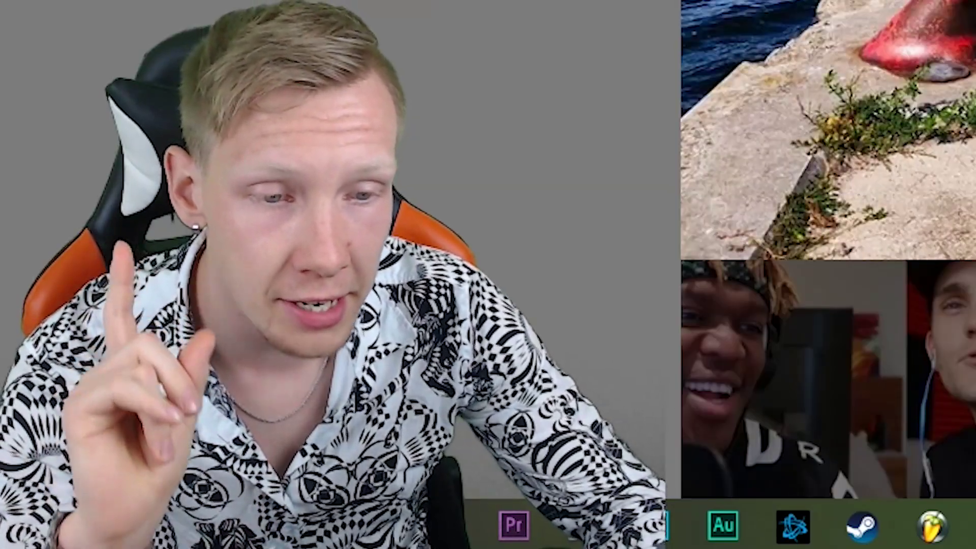
Open the seaside pier post and page through its carousel back to the first photo.
click(503, 288)
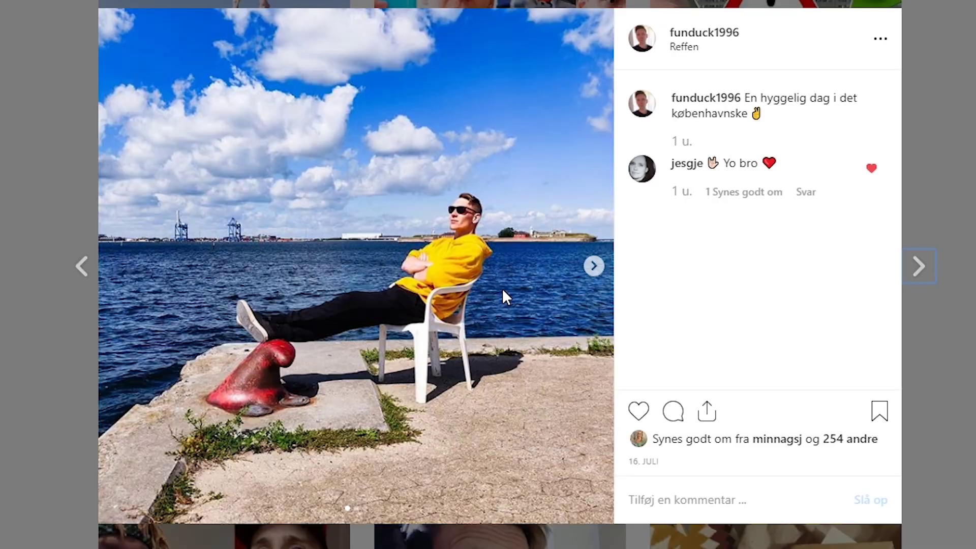
click(592, 265)
click(109, 277)
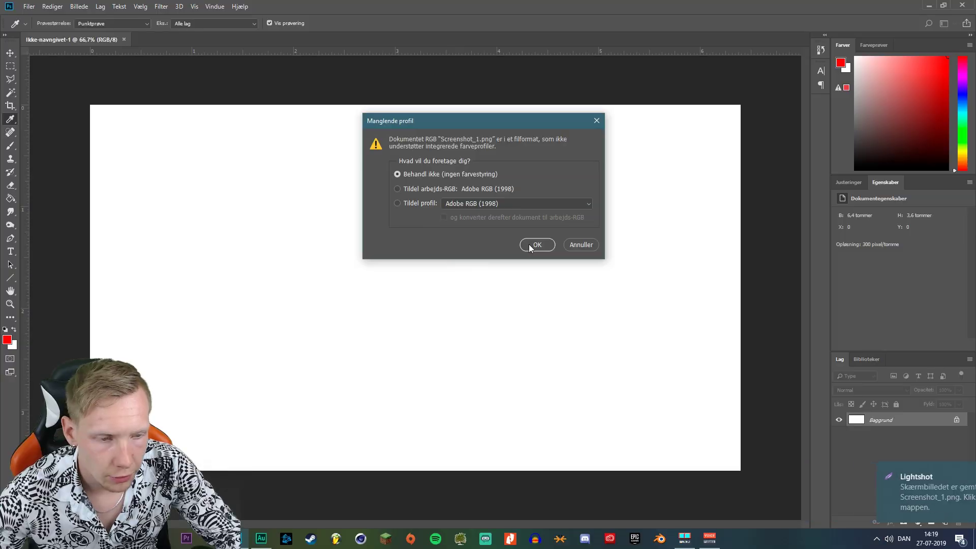
Bring in the pier screenshot and content-aware fill over the carousel arrow.
click(534, 246)
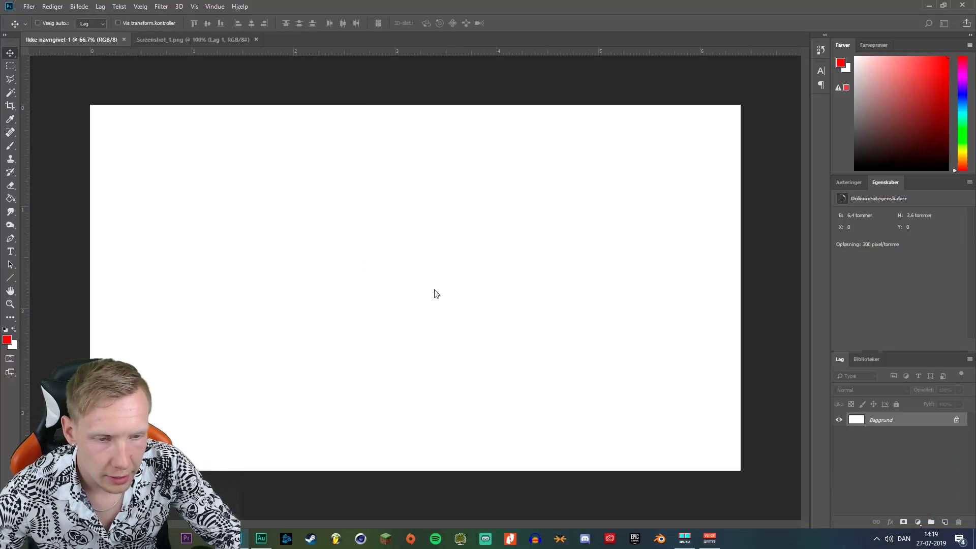
click(14, 69)
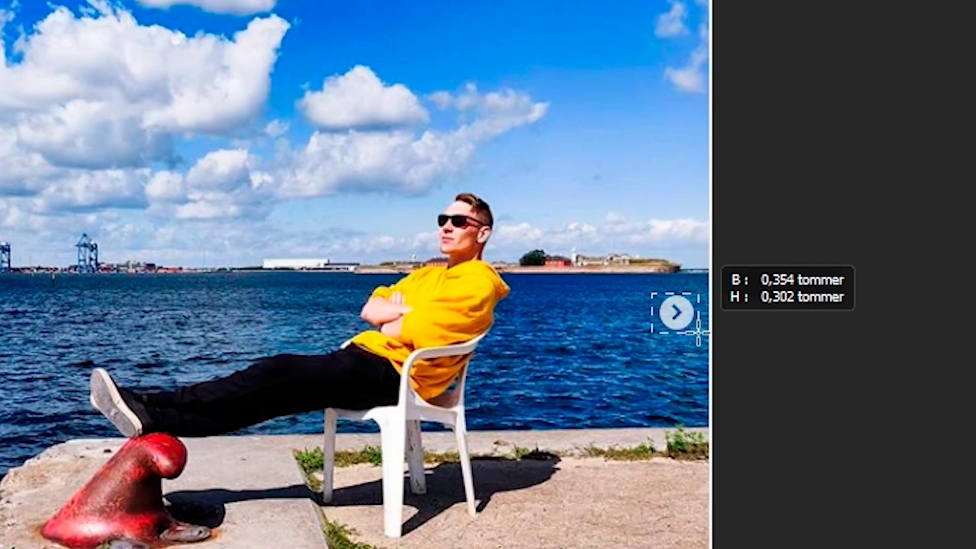
drag(698, 317, 699, 334)
right_click(680, 321)
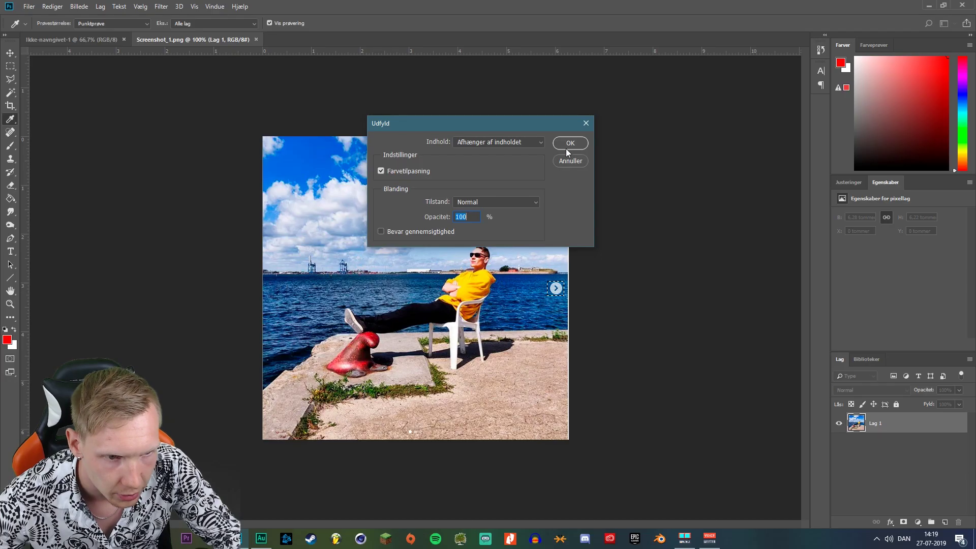
key(Return)
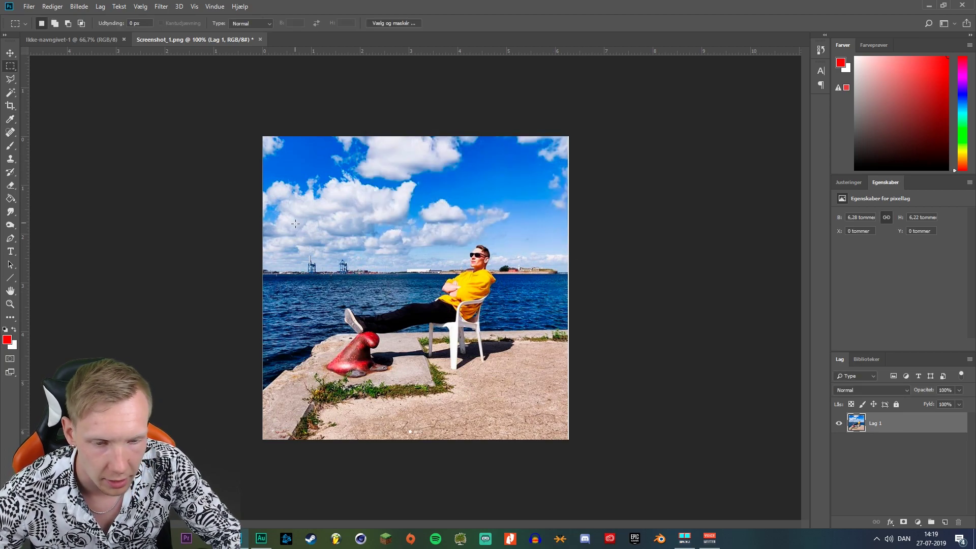
Move the pier photo into the wider document and content-aware fill the empty right strip.
key(v)
drag(296, 223, 465, 379)
key(m)
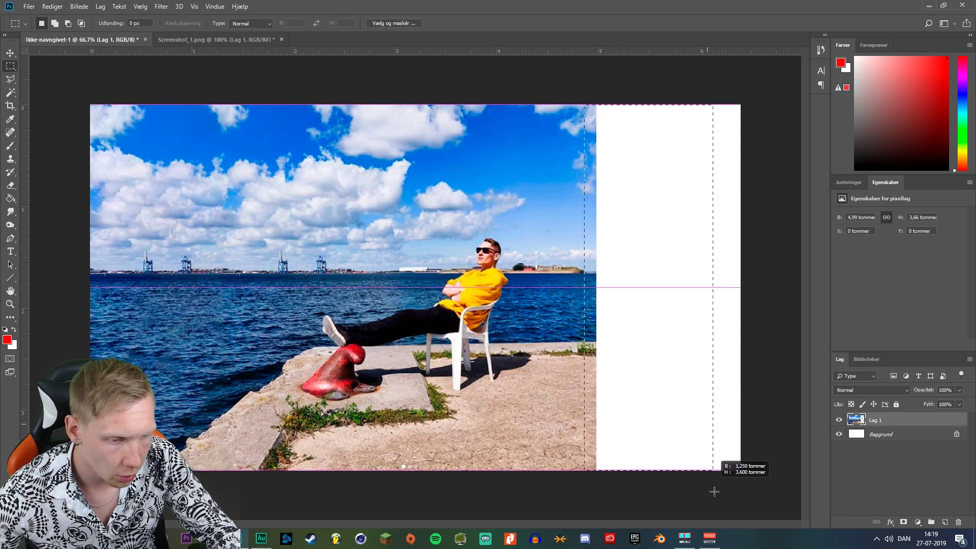
drag(586, 99, 747, 475)
right_click(681, 205)
click(722, 326)
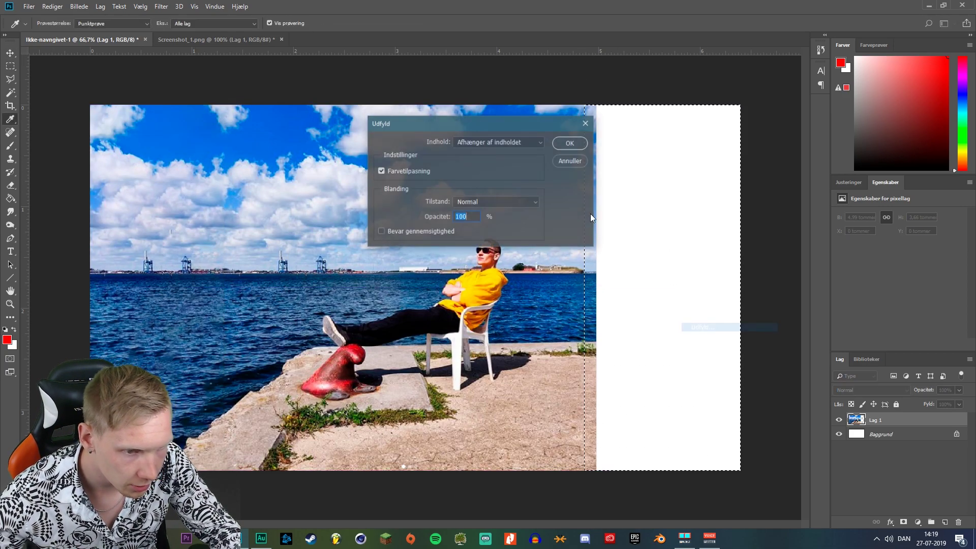
click(570, 142)
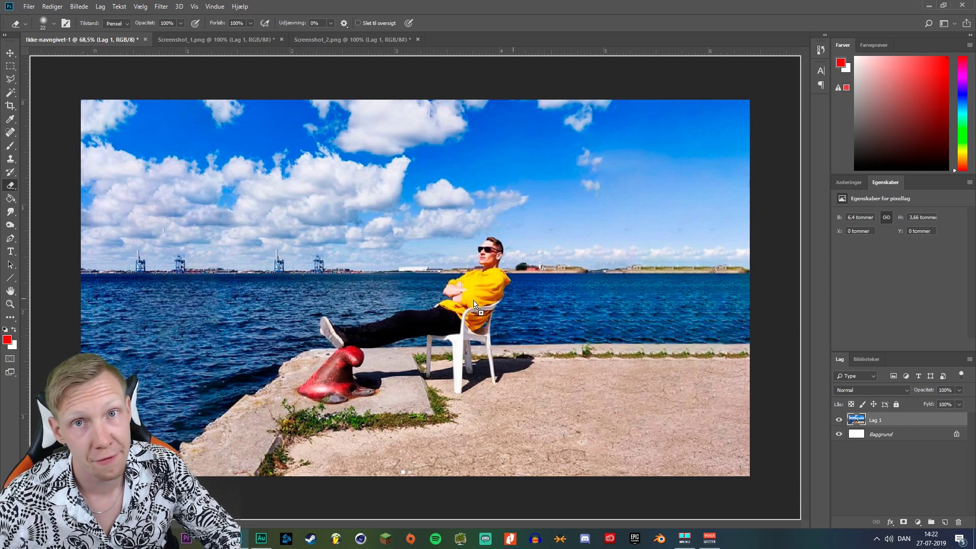
Place the shark image and move the leaping great white across the harbour scene.
drag(536, 320, 296, 334)
key(e)
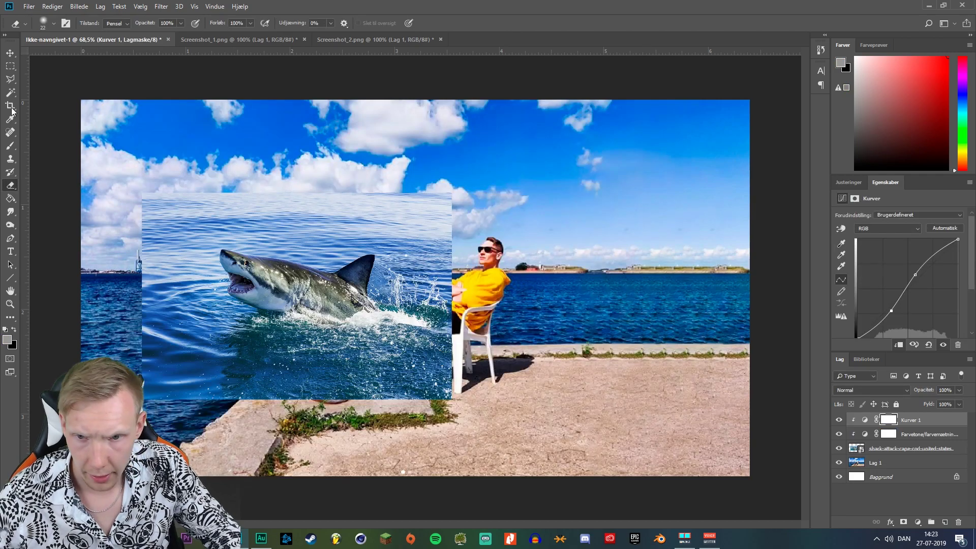
key(v)
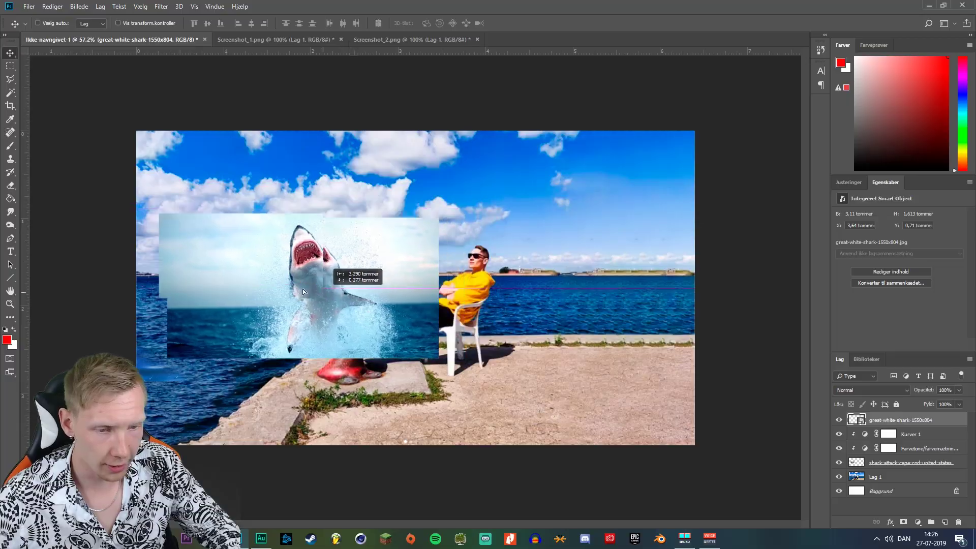
mouse_move(303, 289)
mouse_down()
mouse_move(591, 225)
mouse_move(611, 269)
mouse_up()
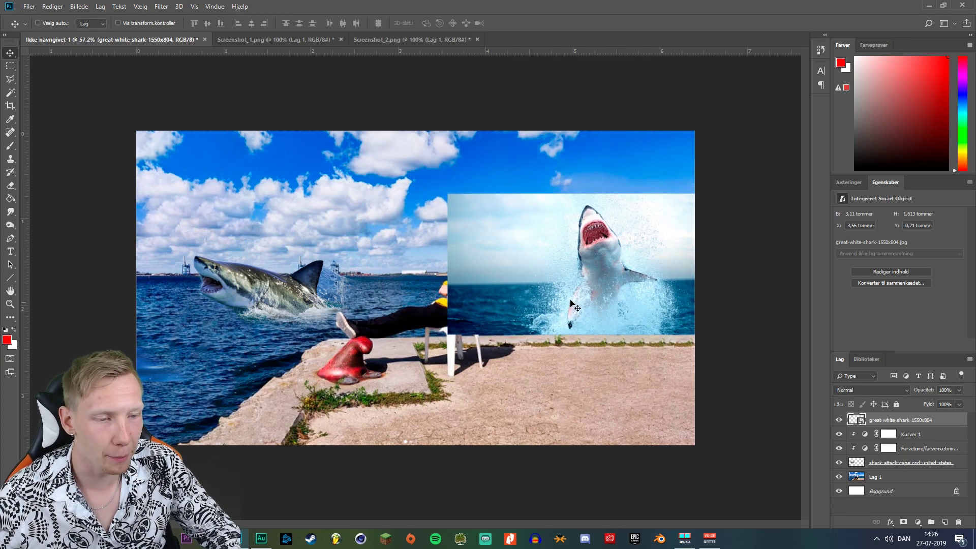
scroll(553, 396, down, 2)
Rasterize the shark layer and erase its left side with a large soft brush.
scroll(508, 402, up, 5)
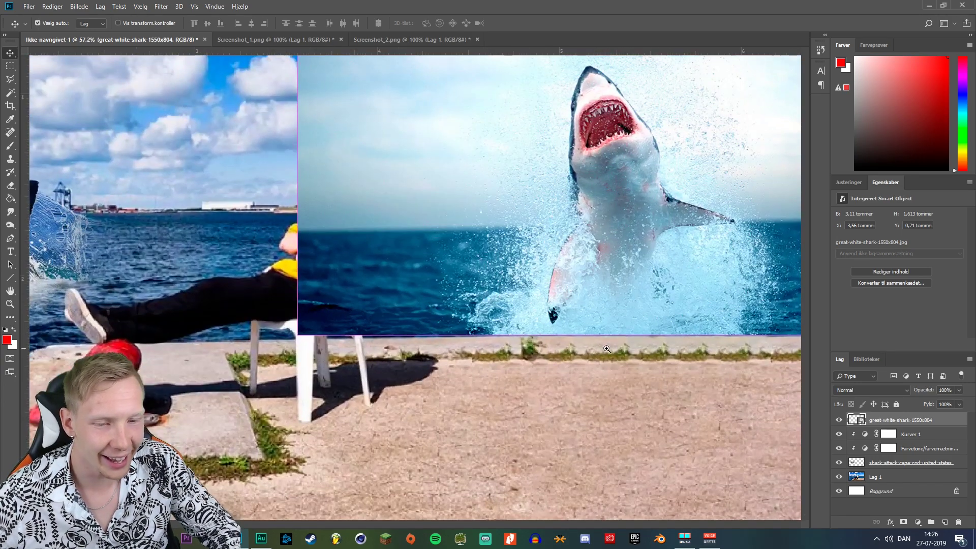
key(e)
right_click(281, 378)
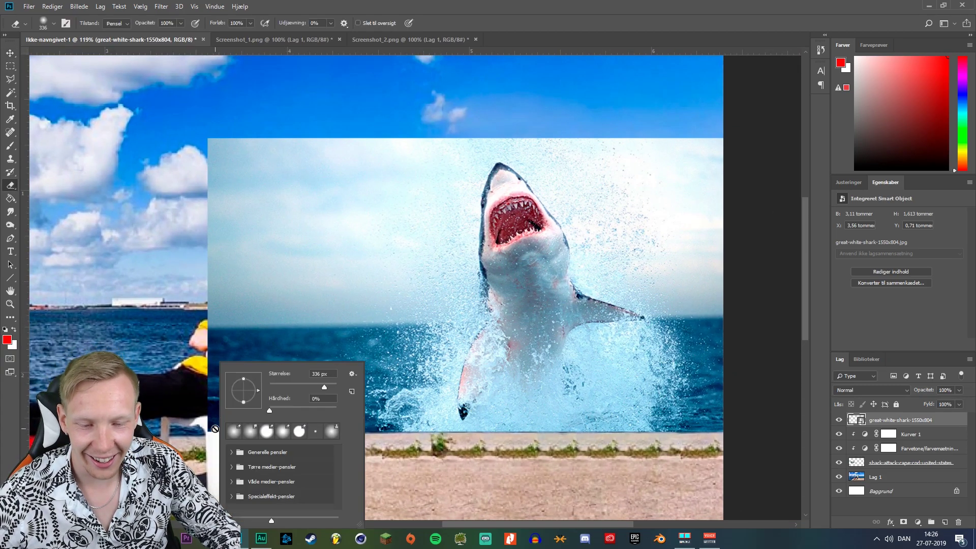
click(290, 297)
click(468, 207)
mouse_move(304, 355)
mouse_down()
mouse_move(203, 396)
mouse_move(376, 366)
mouse_move(298, 289)
mouse_move(314, 148)
mouse_move(364, 158)
mouse_move(327, 209)
mouse_up()
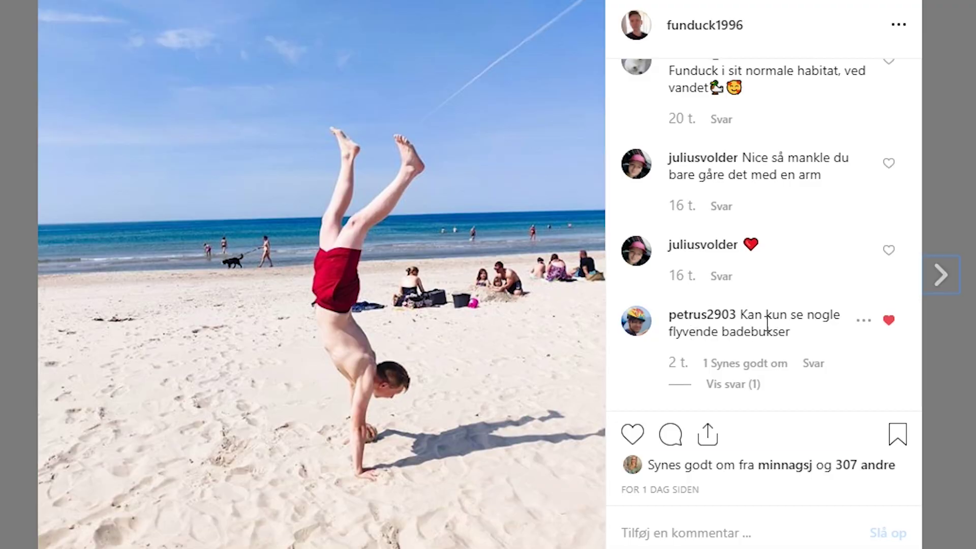
Snip the beach handstand photo from the Instagram post as a screenshot.
drag(746, 315, 836, 316)
drag(689, 331, 757, 340)
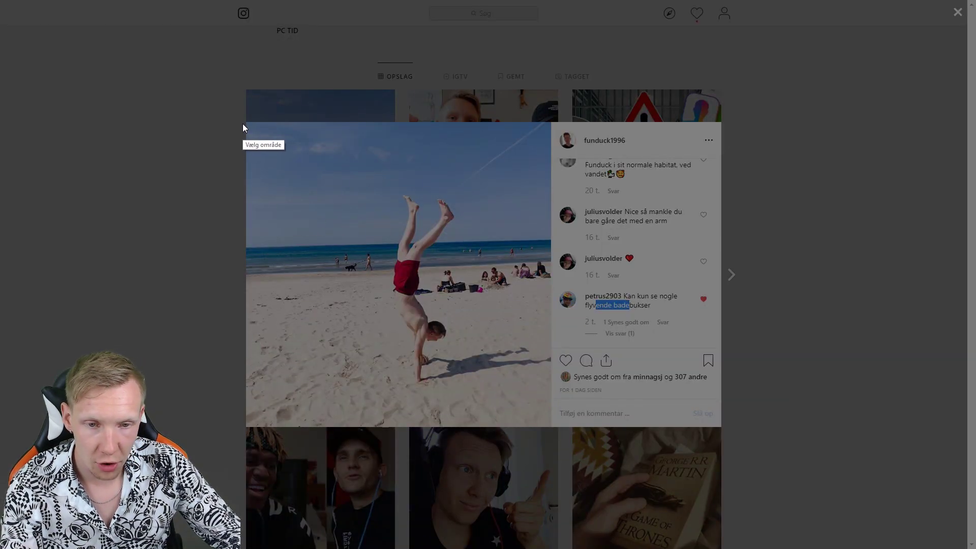
drag(245, 123, 549, 425)
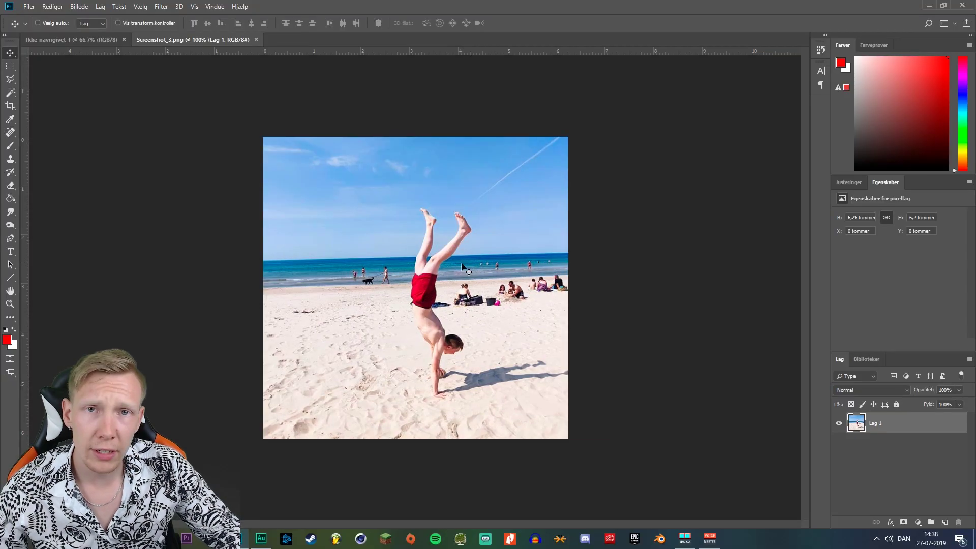
Paste the beach handstand snip into Photoshop and zoom in on it.
click(436, 282)
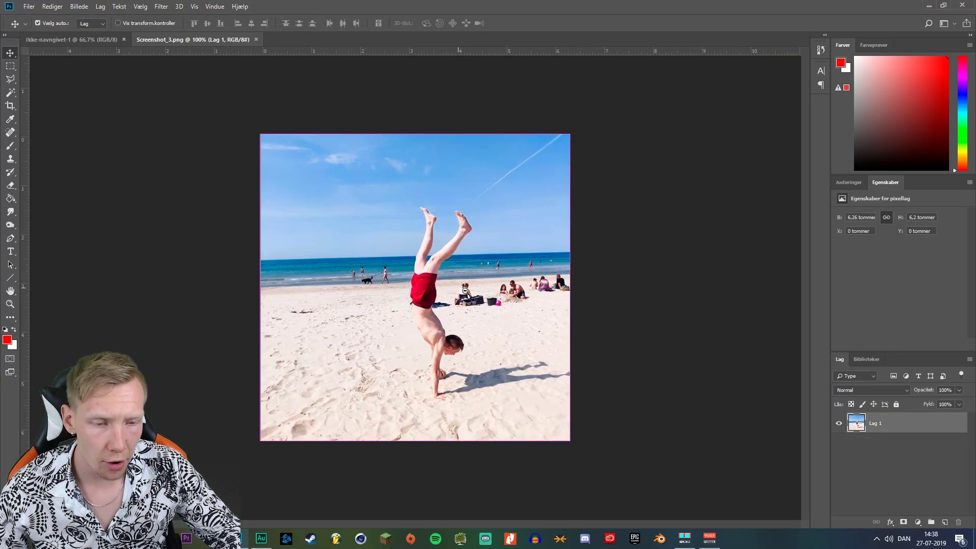
drag(436, 282, 441, 293)
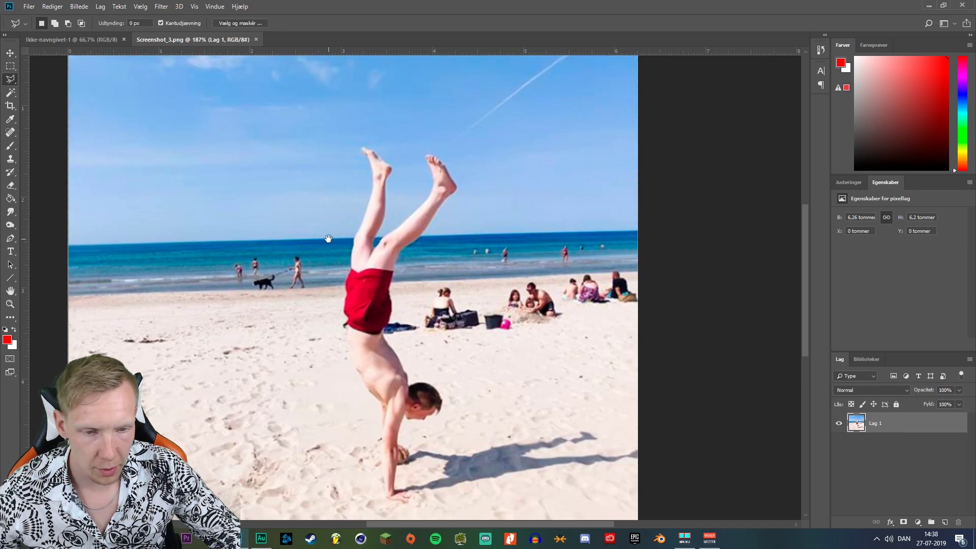
scroll(355, 244, up, 3)
Lasso the raised legs and Content-Aware fill them with sky and sea.
key(l)
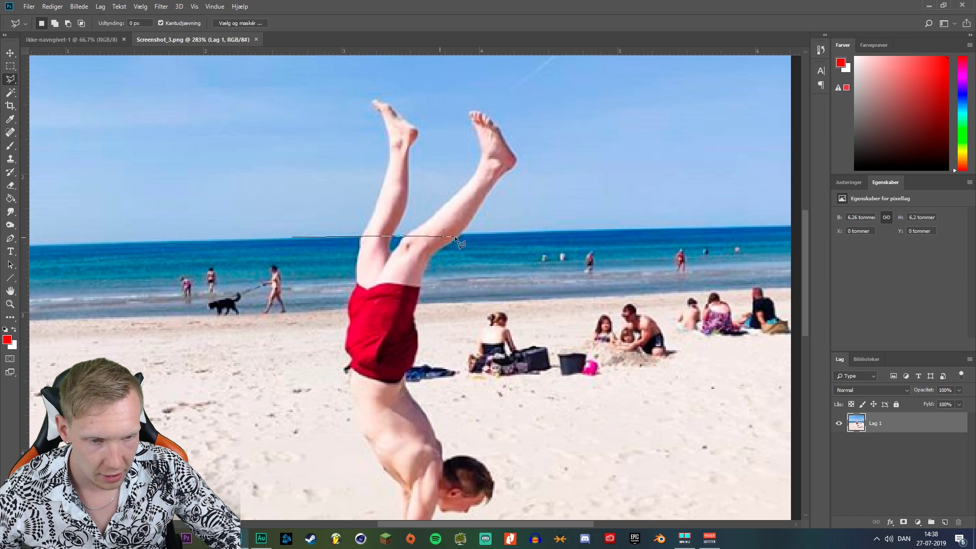
click(394, 81)
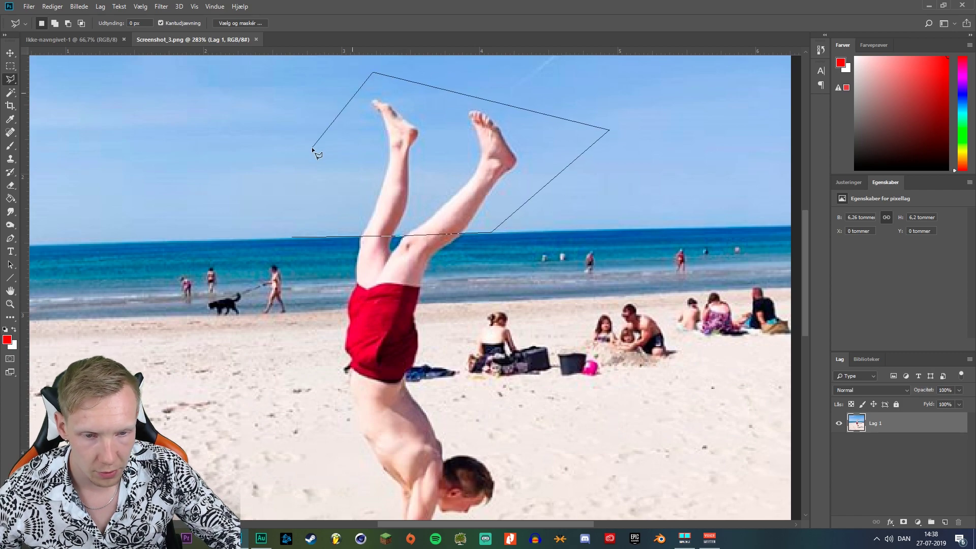
click(292, 237)
right_click(375, 202)
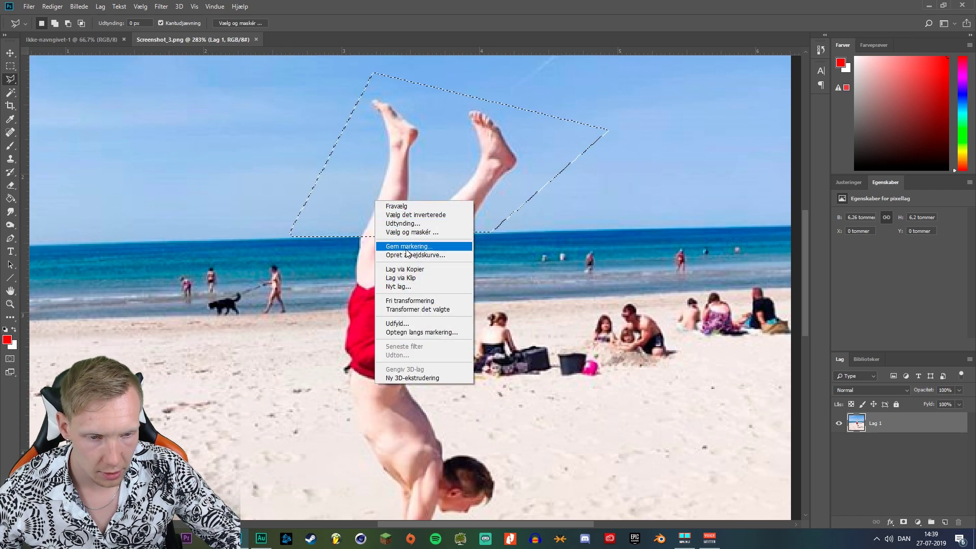
click(389, 318)
click(576, 142)
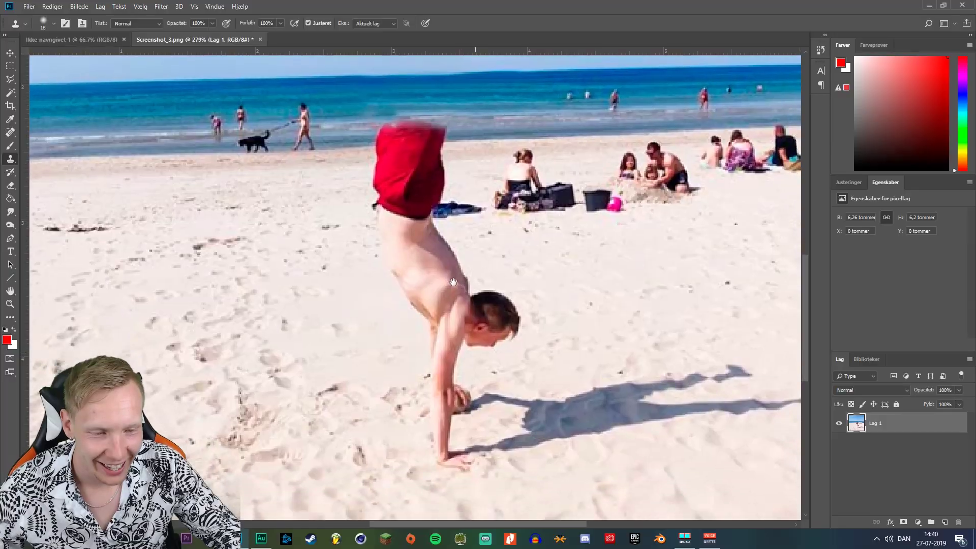
Content-aware fill the man's torso, arms and head with sand, keeping only the red trunks.
mouse_move(484, 284)
mouse_down()
mouse_move(483, 398)
mouse_move(484, 294)
mouse_up()
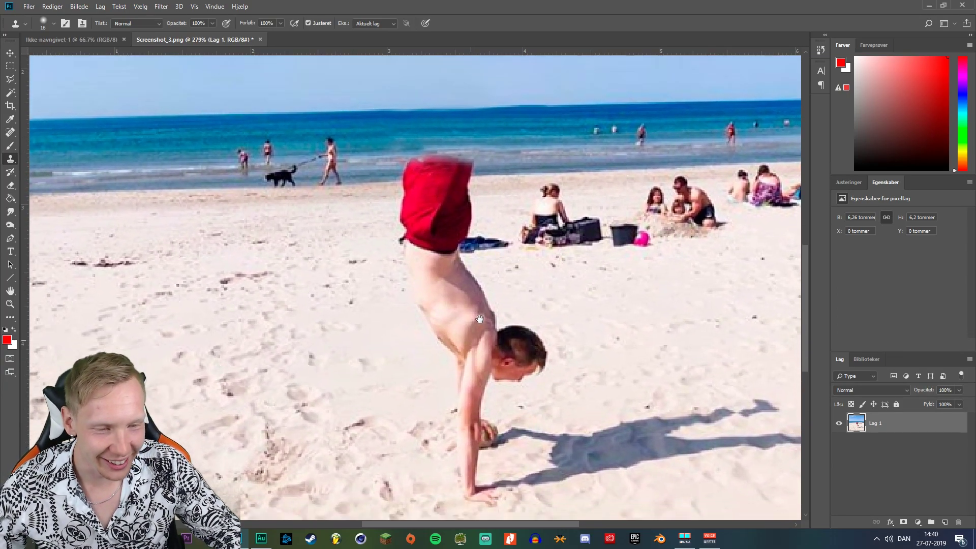
scroll(508, 310, up, 3)
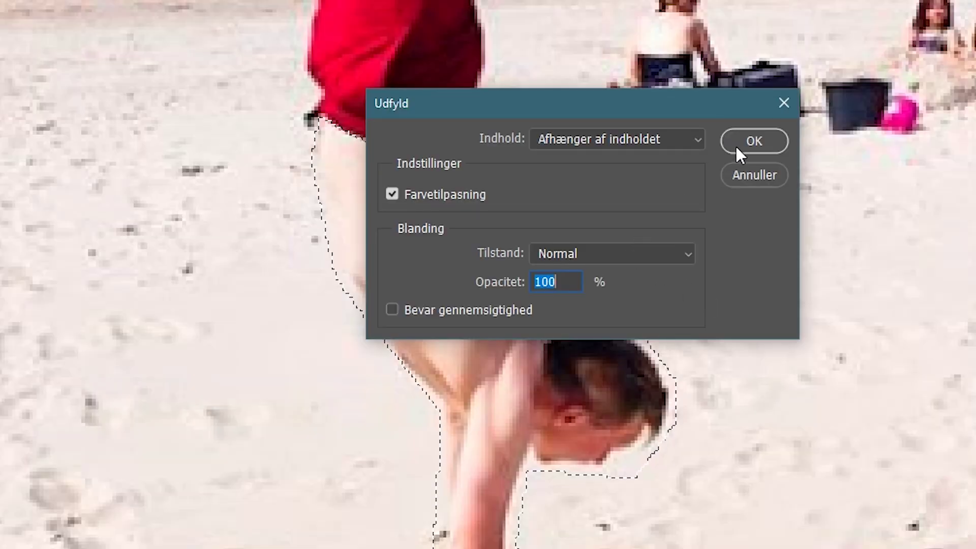
click(751, 142)
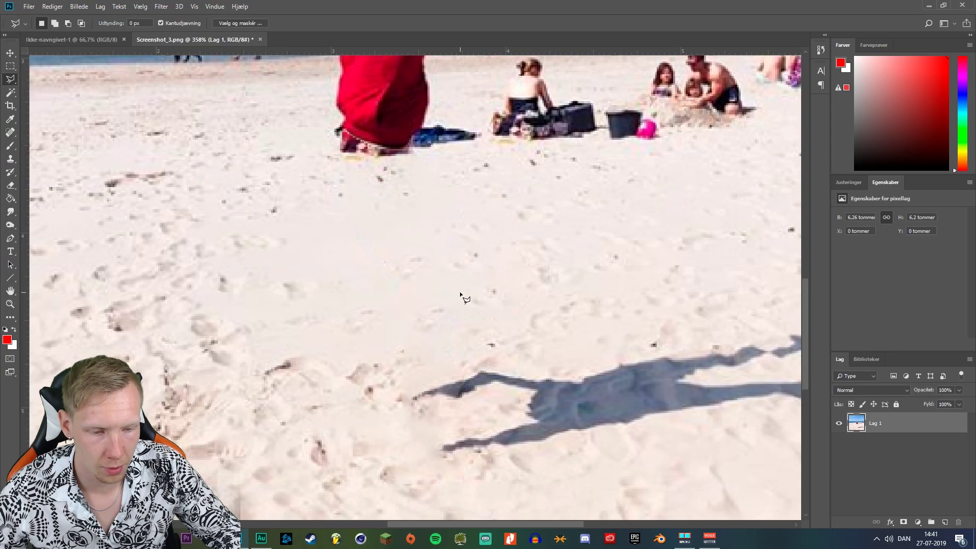
scroll(505, 354, down, 4)
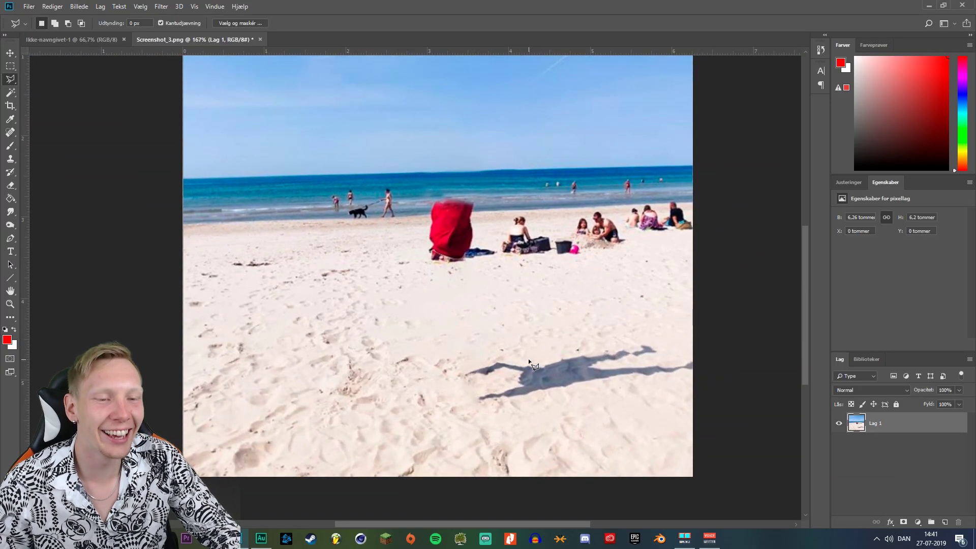
scroll(547, 426, down, 3)
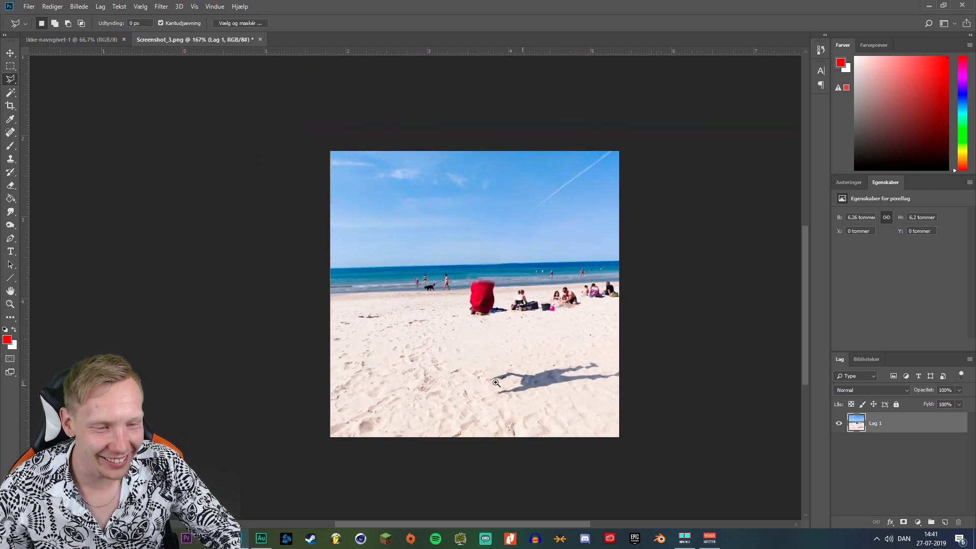
scroll(524, 394, up, 4)
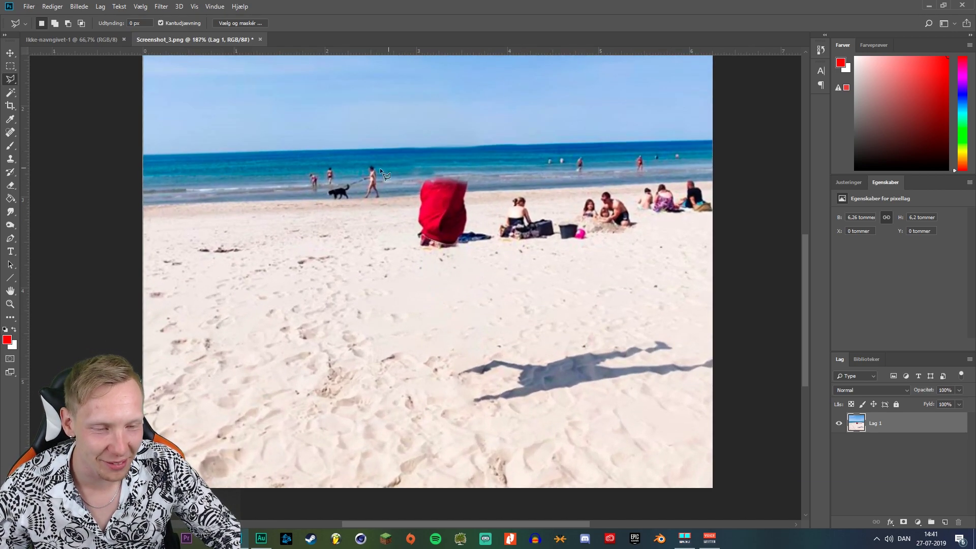
scroll(543, 308, down, 3)
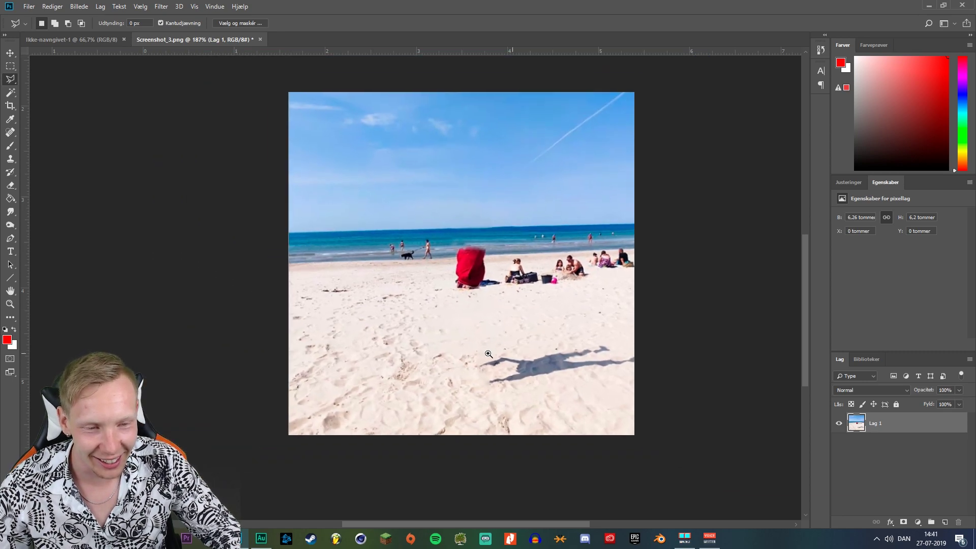
scroll(508, 336, down, 1)
scroll(488, 352, up, 1)
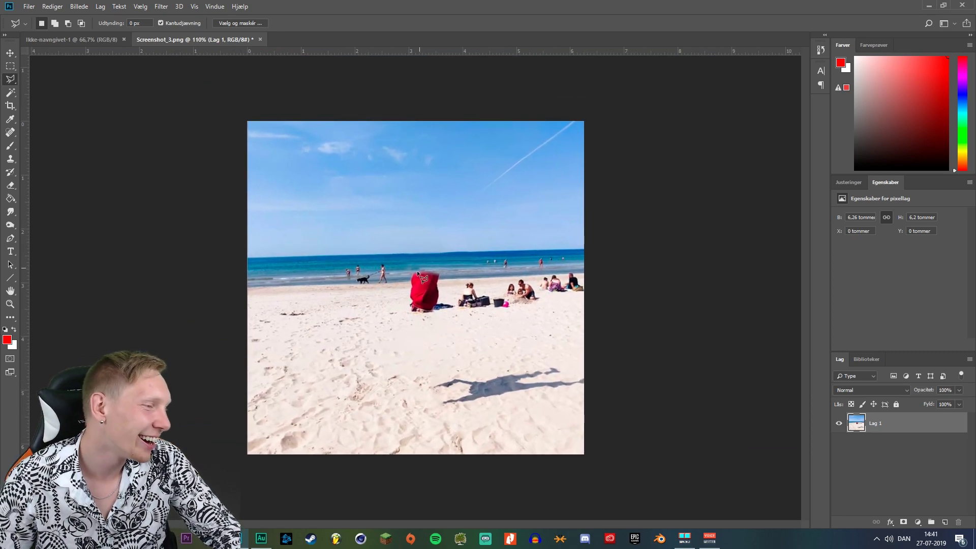
scroll(505, 408, up, 2)
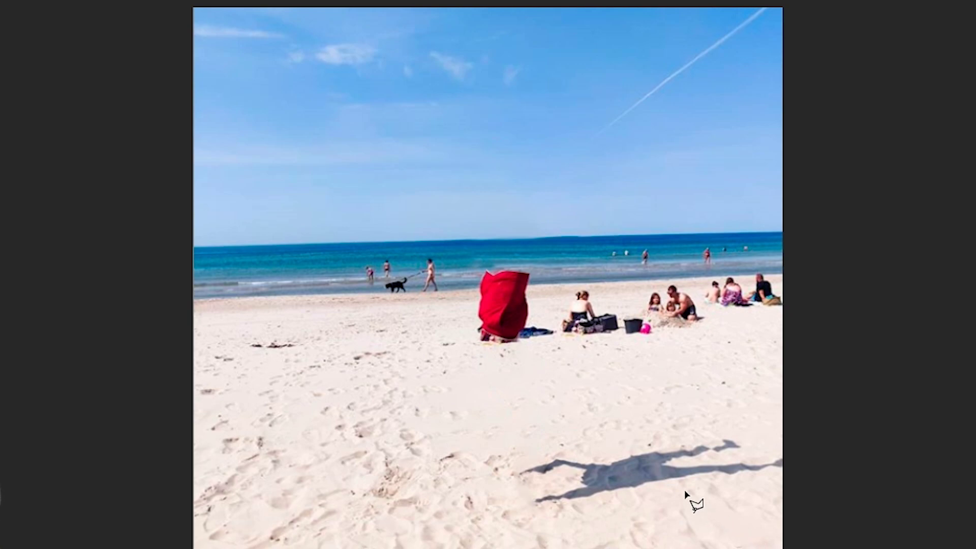
Zoom in and toggle Screenshot_3 on and off to compare original and edit, ending hidden.
key(ctrl+plus)
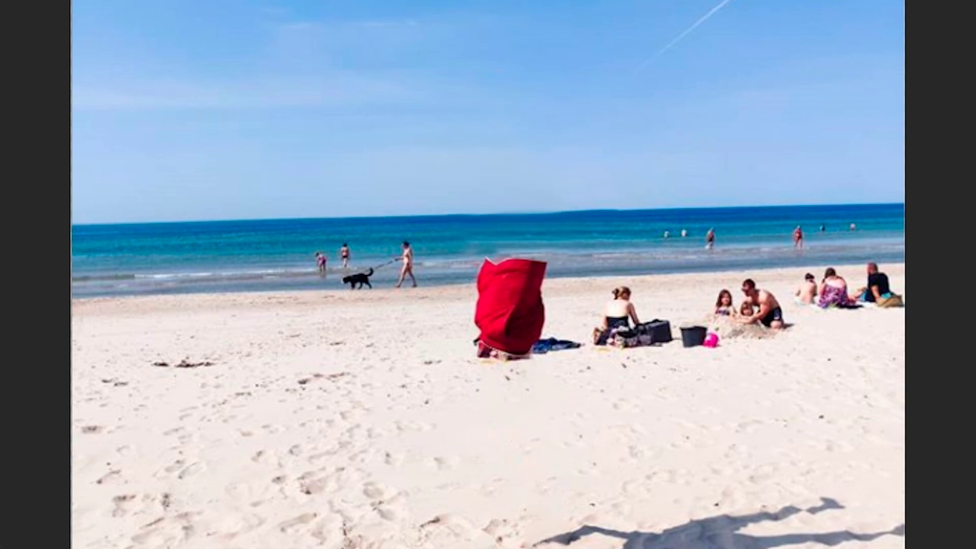
click(838, 423)
click(838, 423)
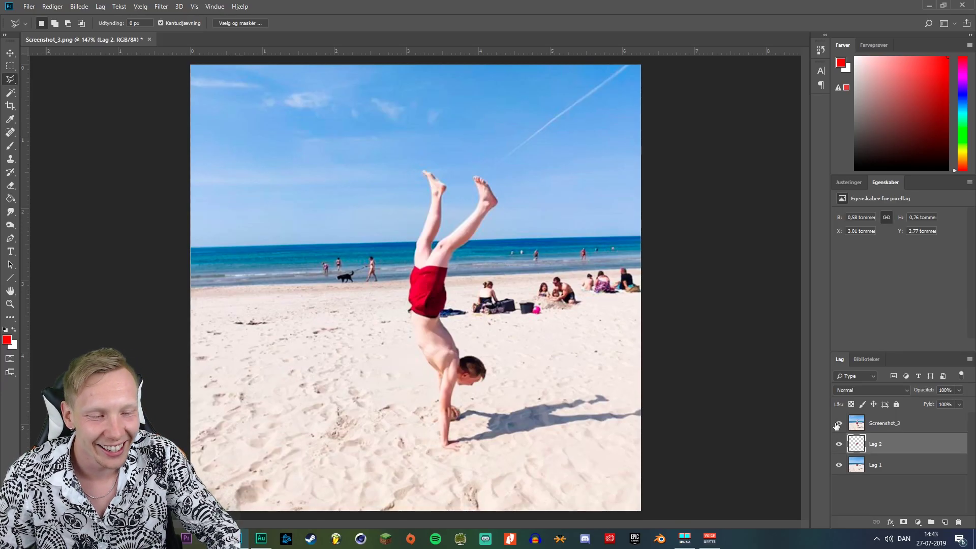
click(838, 423)
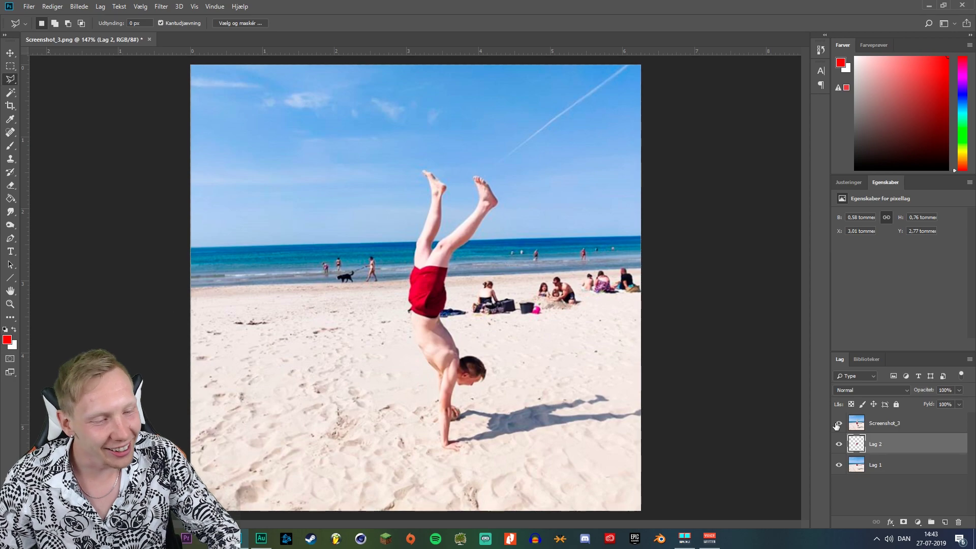
click(837, 423)
click(837, 423)
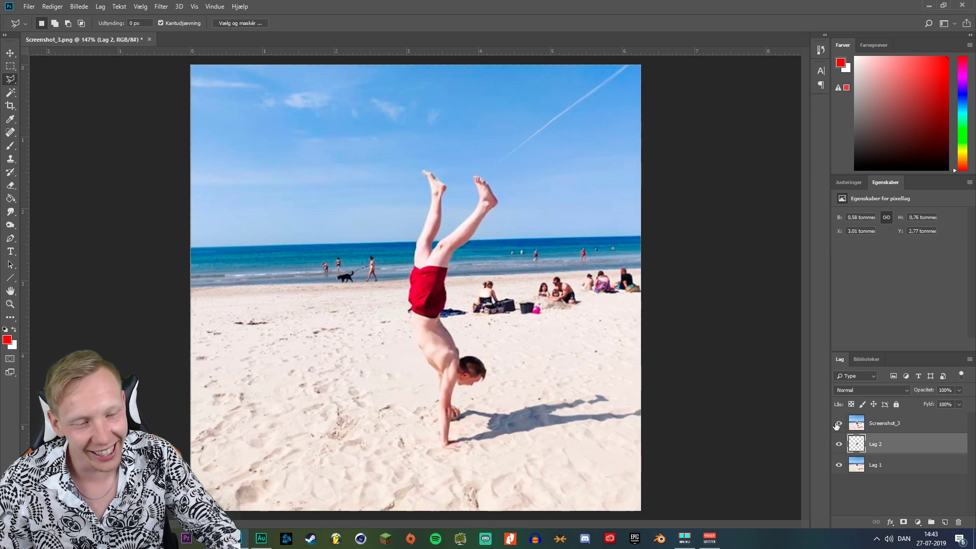
click(837, 424)
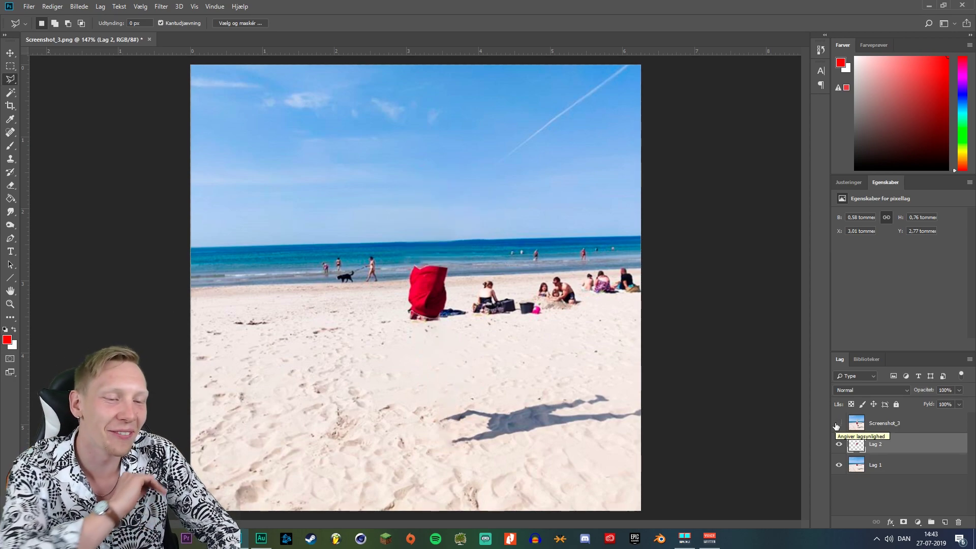
Turn the Screenshot_3 layer visible to show the handstanding man again.
click(837, 424)
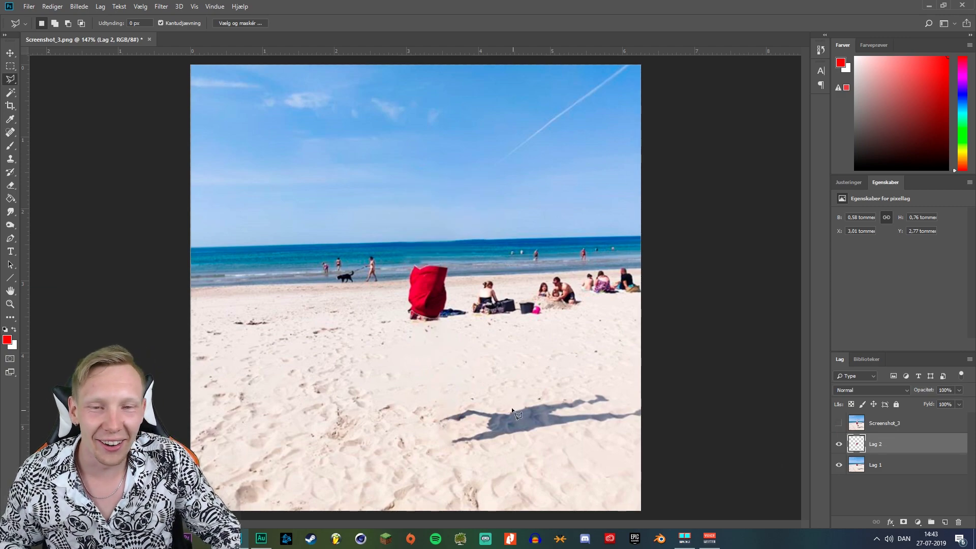